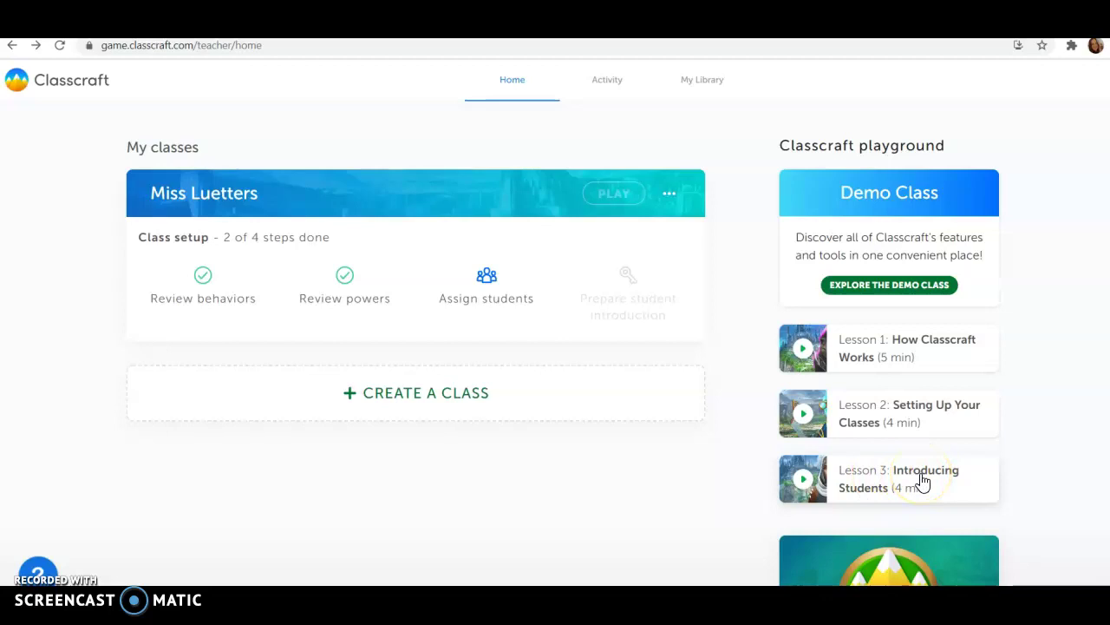
Open the Demo Class dashboard and browse the first three students, ending on Julio Ansari's stats.
left_click(898, 291)
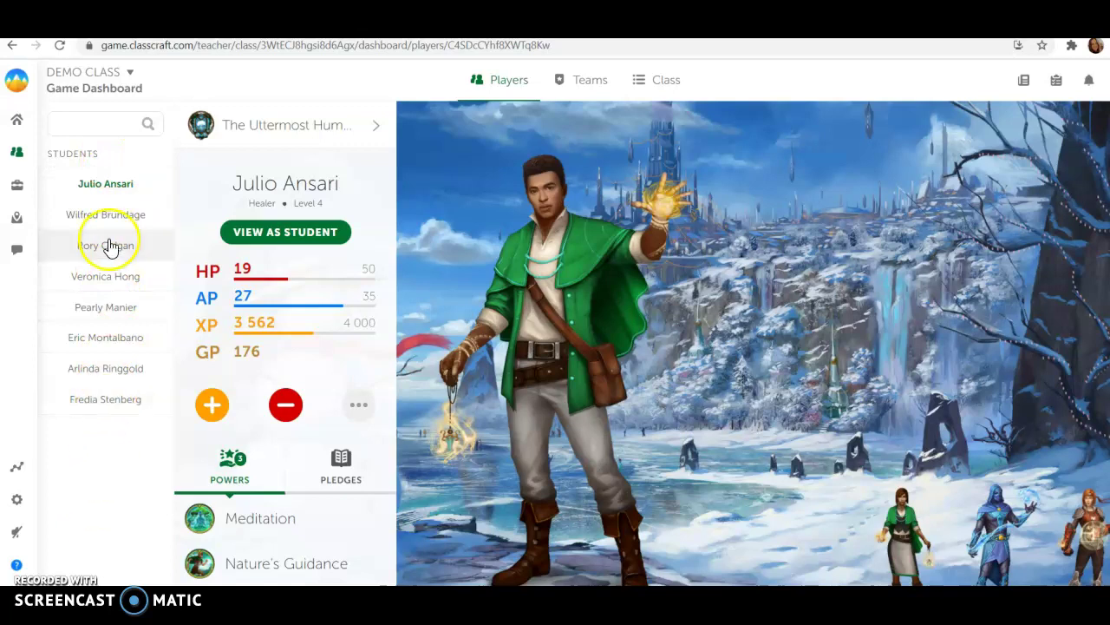
left_click(109, 216)
left_click(105, 246)
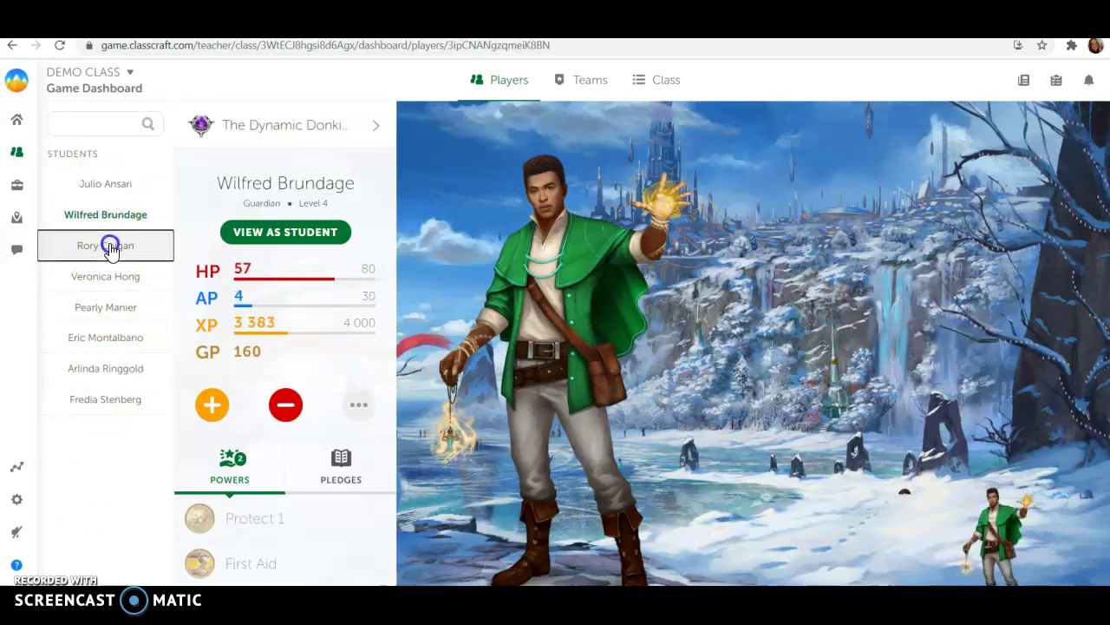
left_click(118, 184)
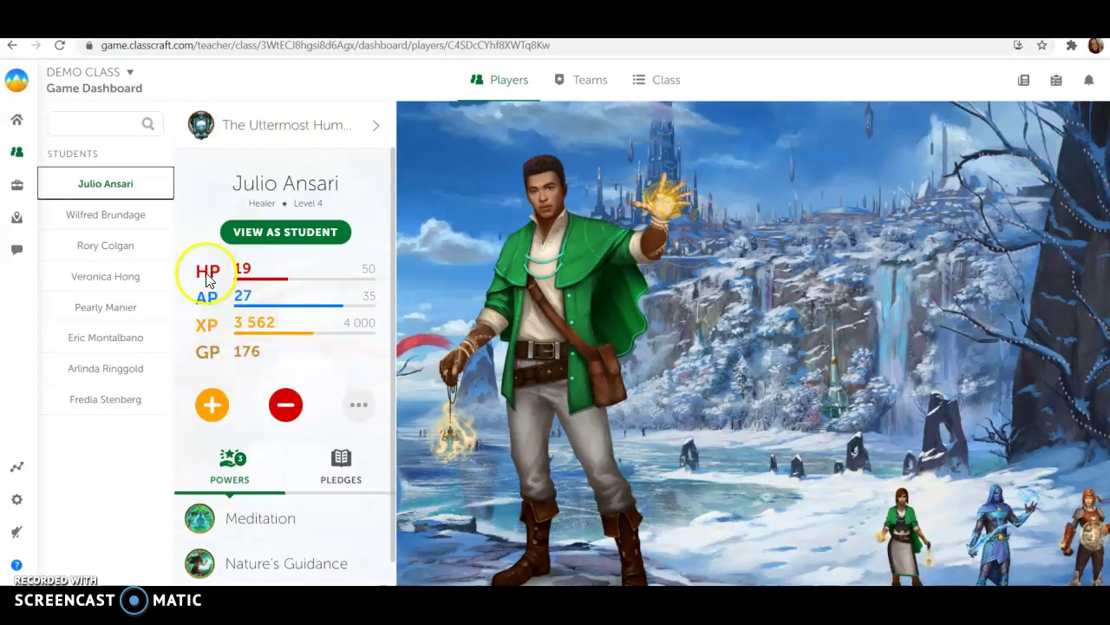
left_click(214, 405)
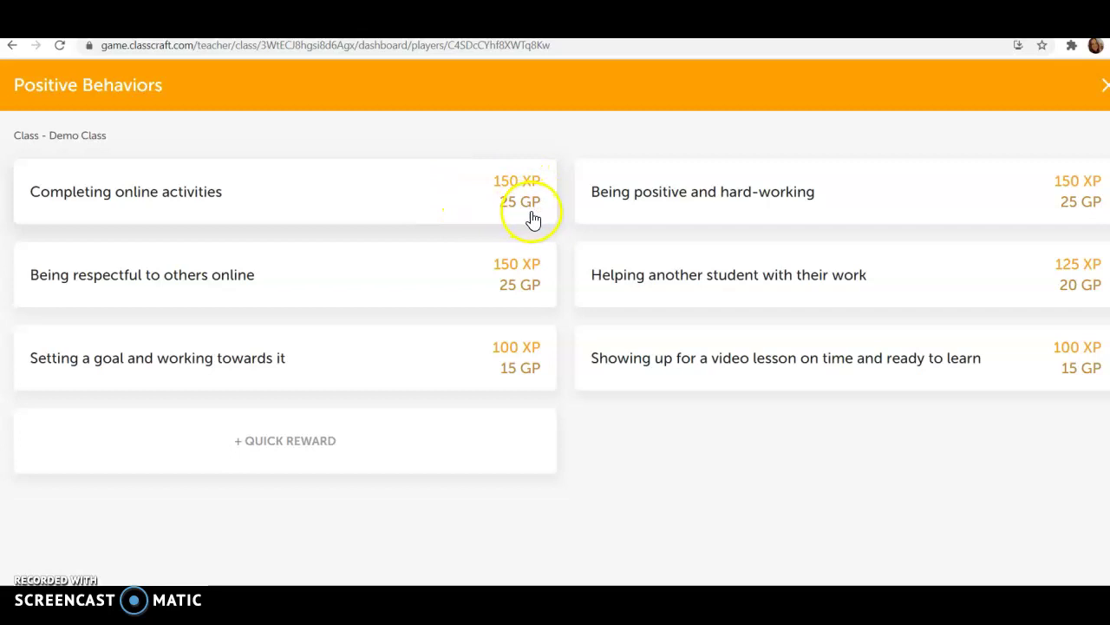
left_click(12, 45)
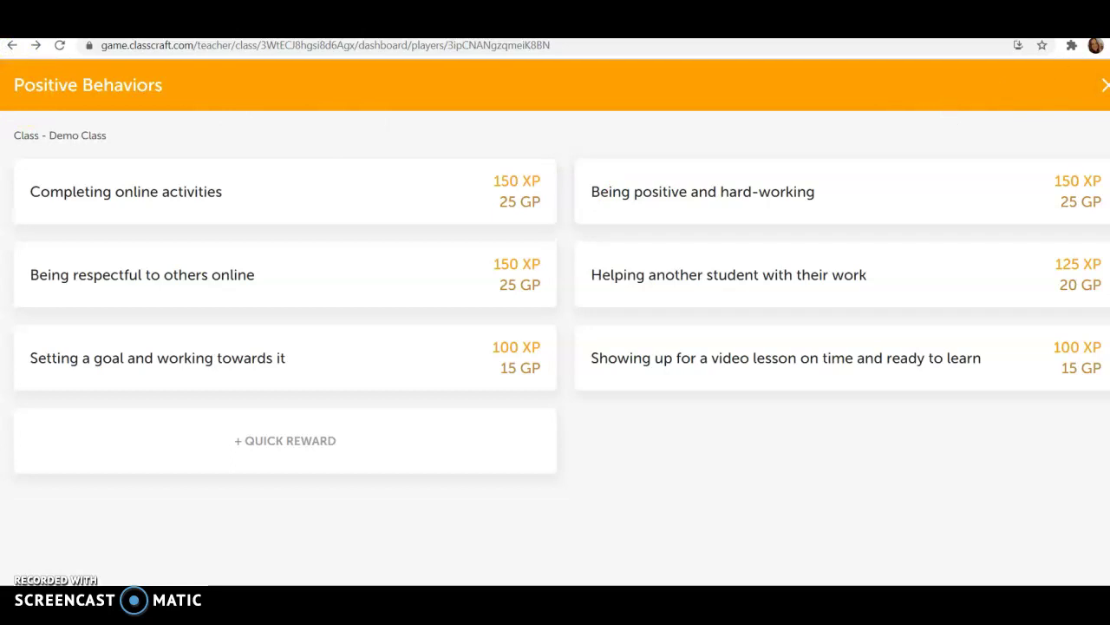
left_click(1104, 84)
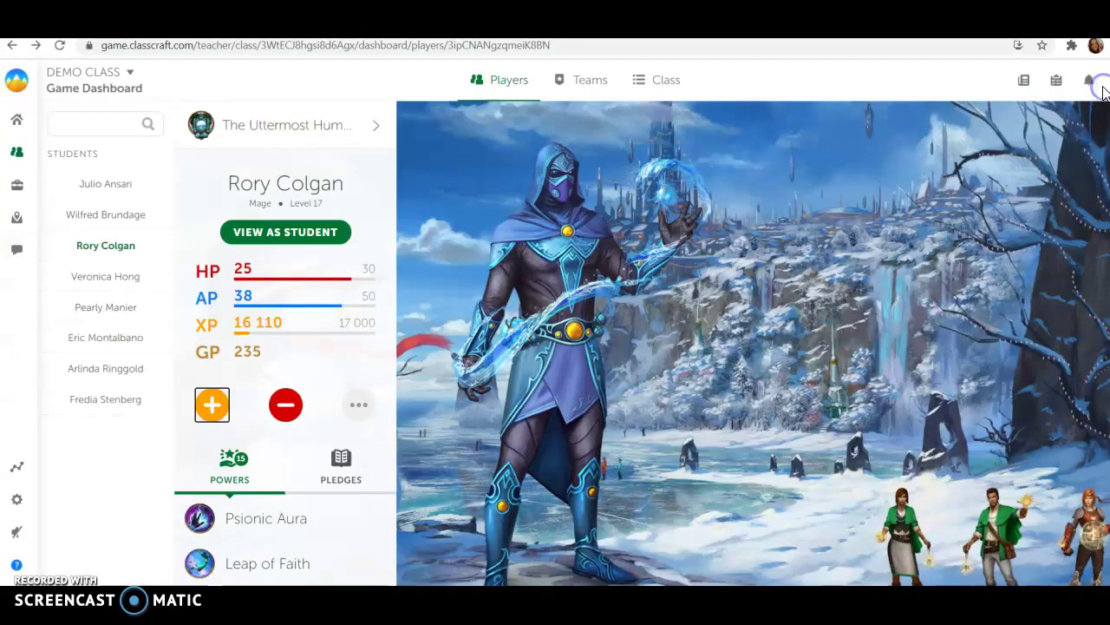
left_click(105, 183)
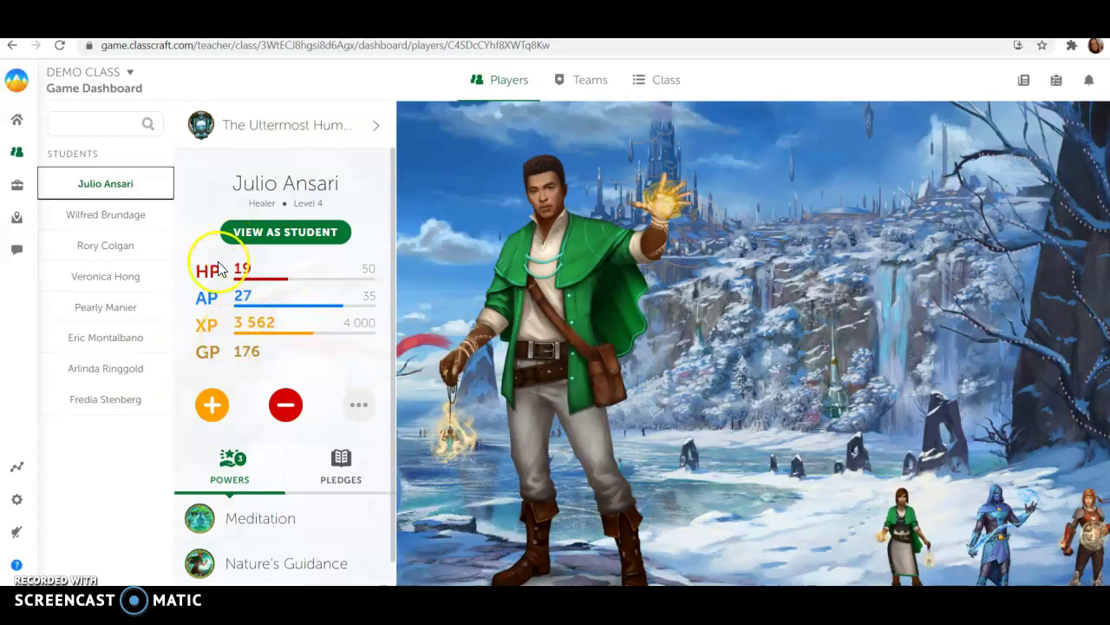
left_click(214, 404)
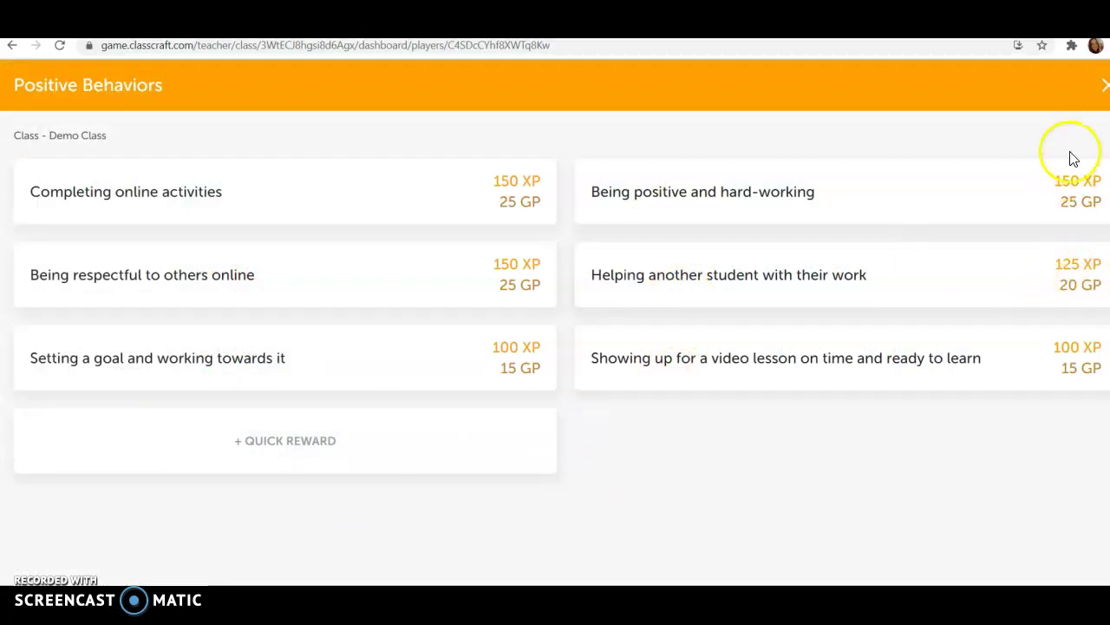
left_click(1103, 84)
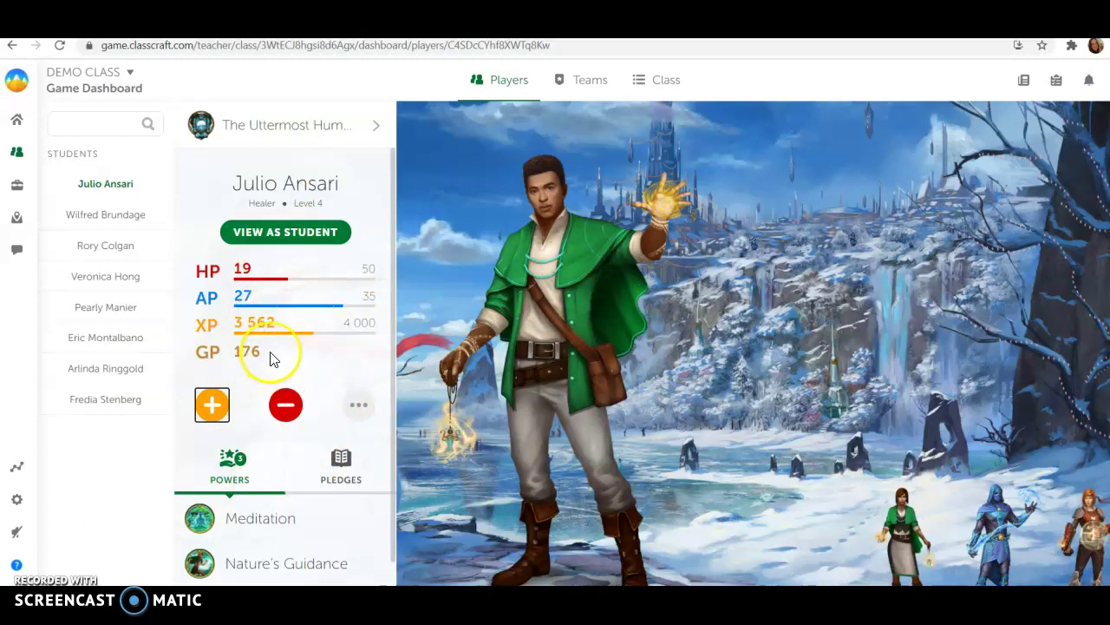
scroll(272, 356, "down", 1)
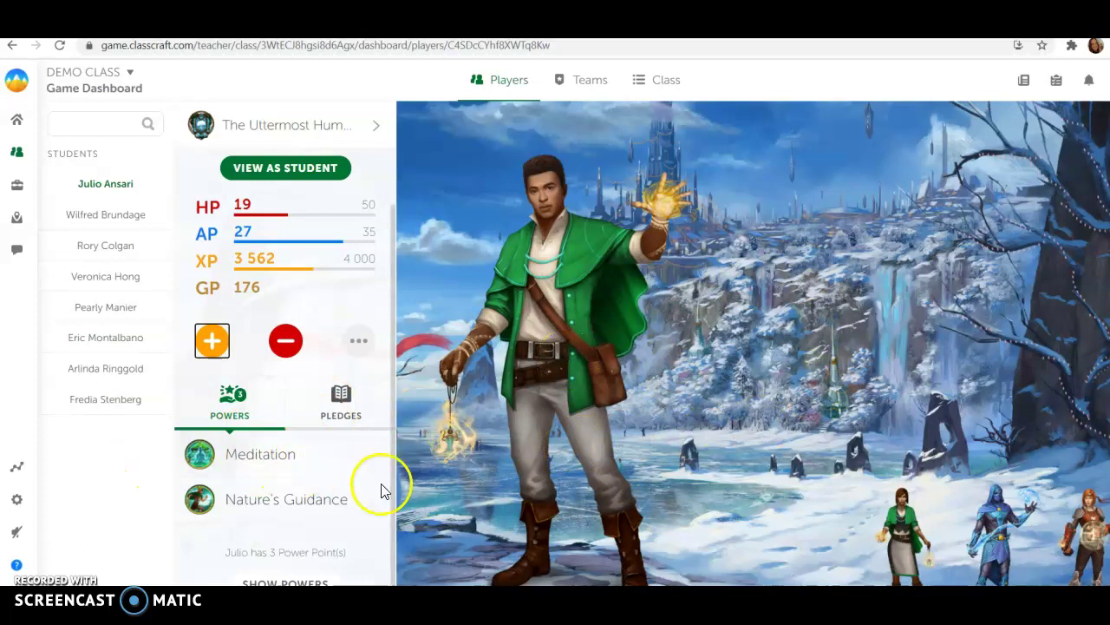
scroll(286, 347, "up", 2)
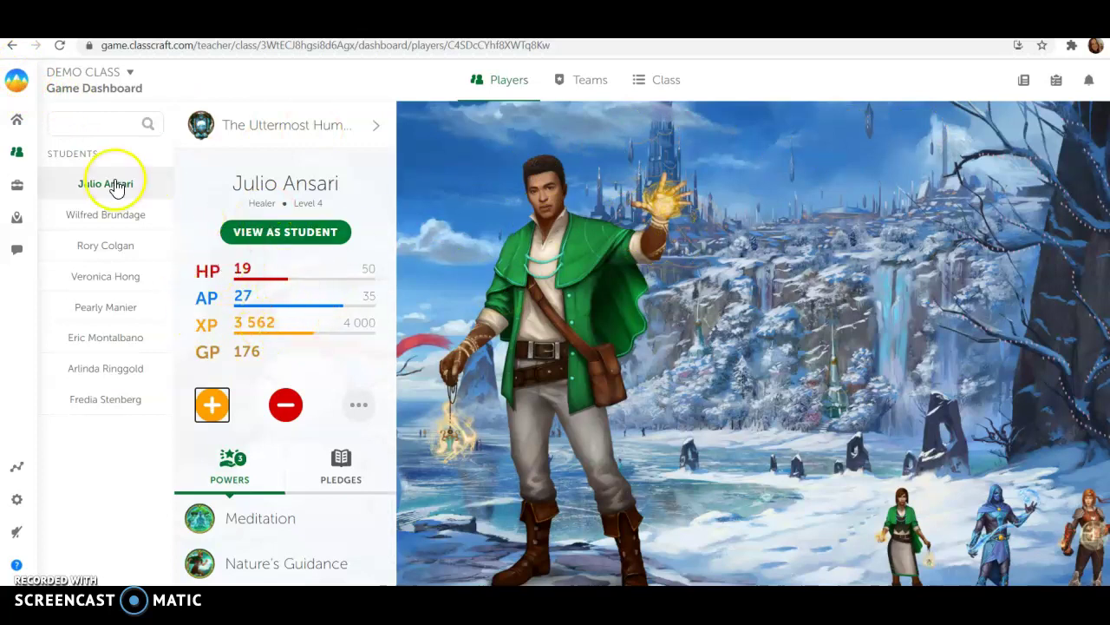
Go back past Rory Colgan's page to Wilfred Brundage's player stats.
left_click(13, 45)
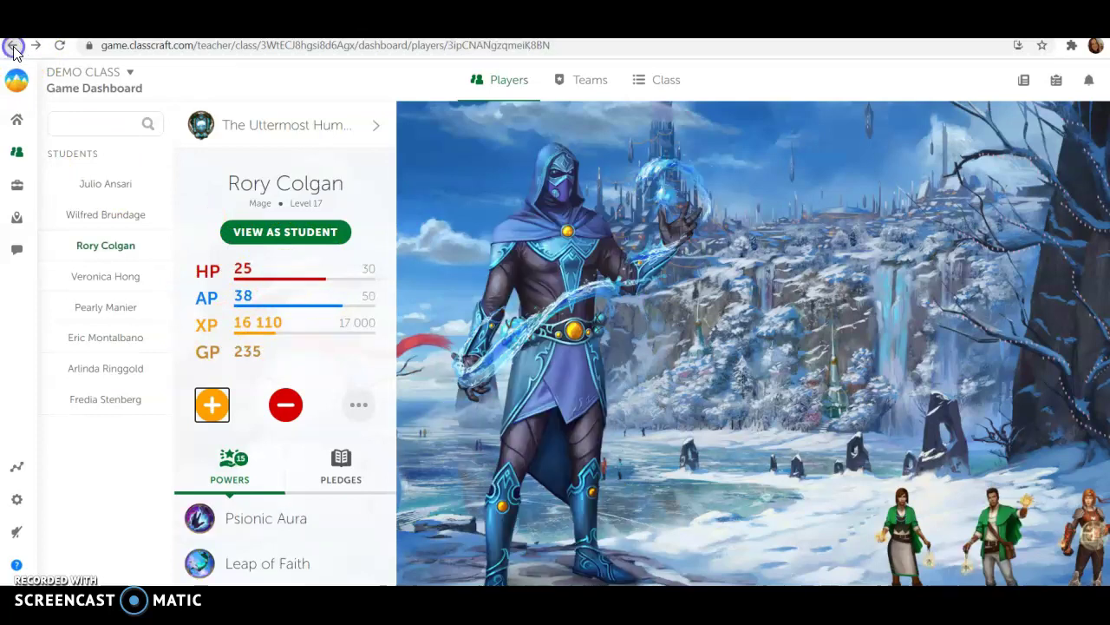
left_click(13, 45)
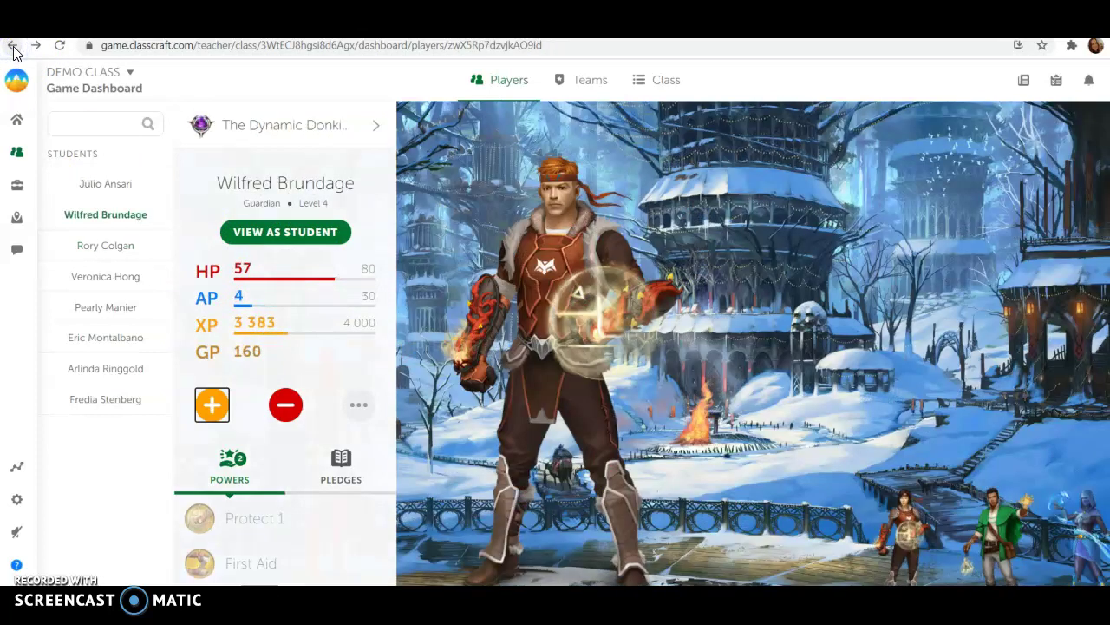
Return to the teacher home, review the default positive behaviors, and advance to the negative ones.
left_click(13, 45)
left_click(13, 45)
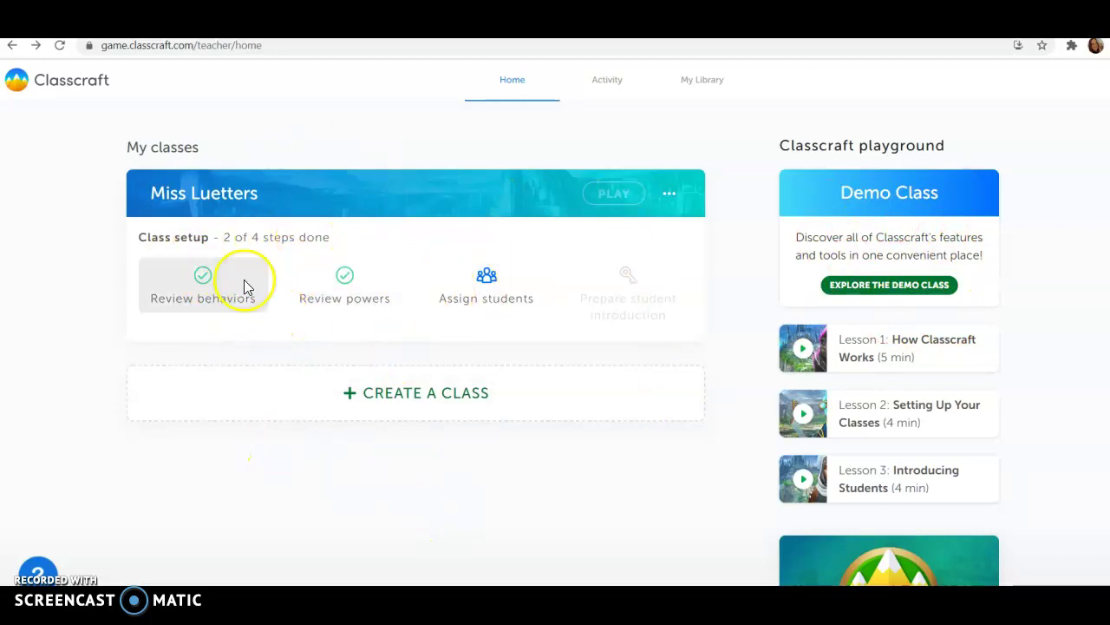
left_click(204, 301)
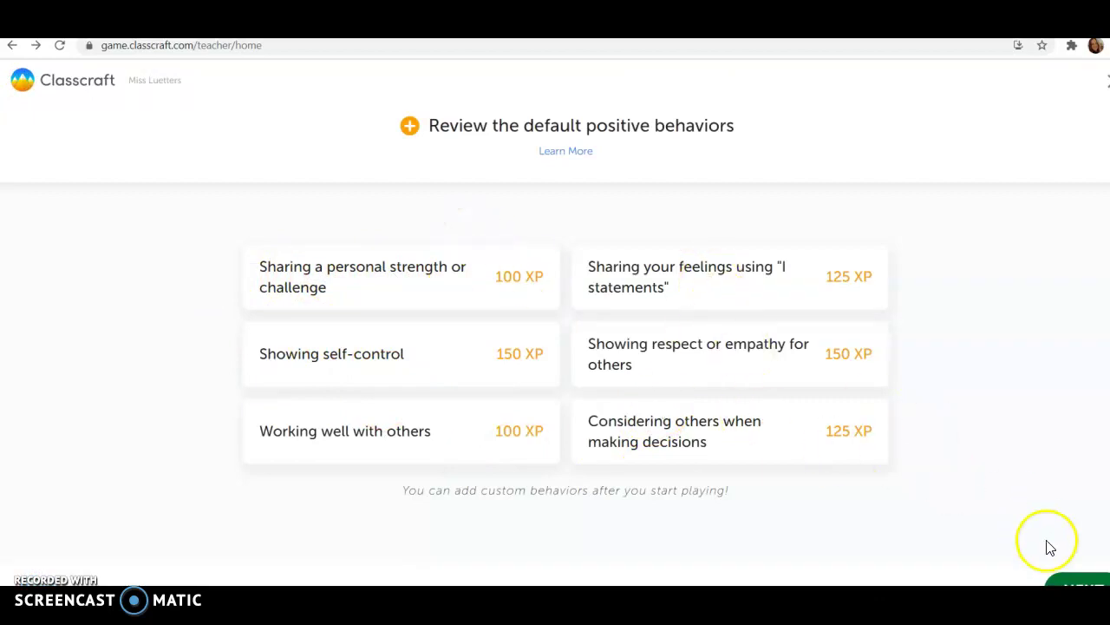
left_click(1082, 579)
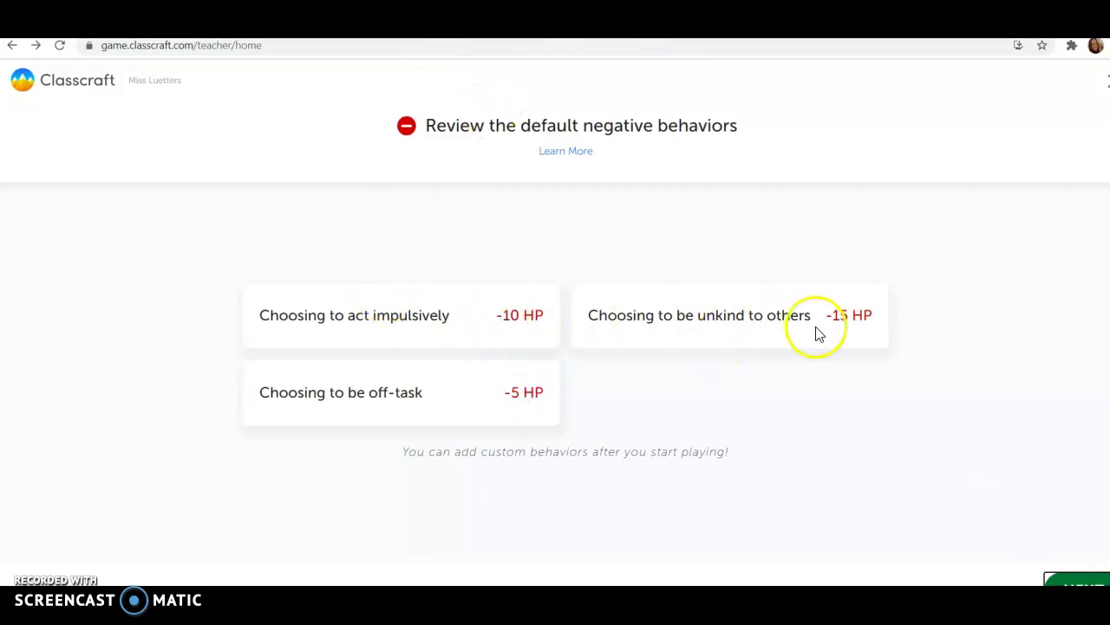
Accept the default negative behaviors to complete the behavior review.
left_click(1069, 574)
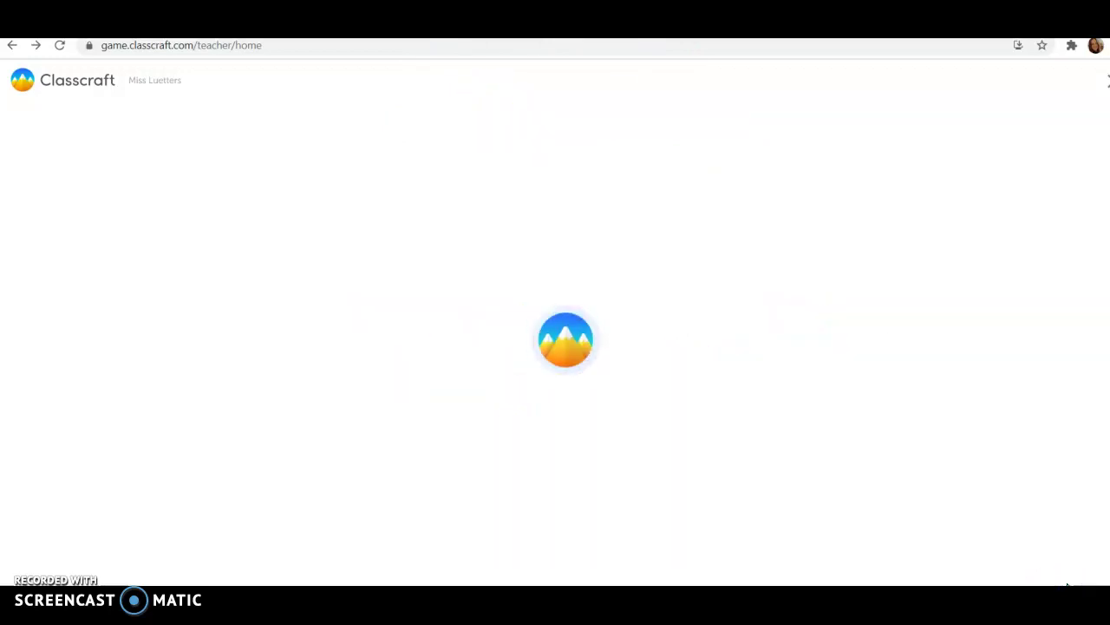